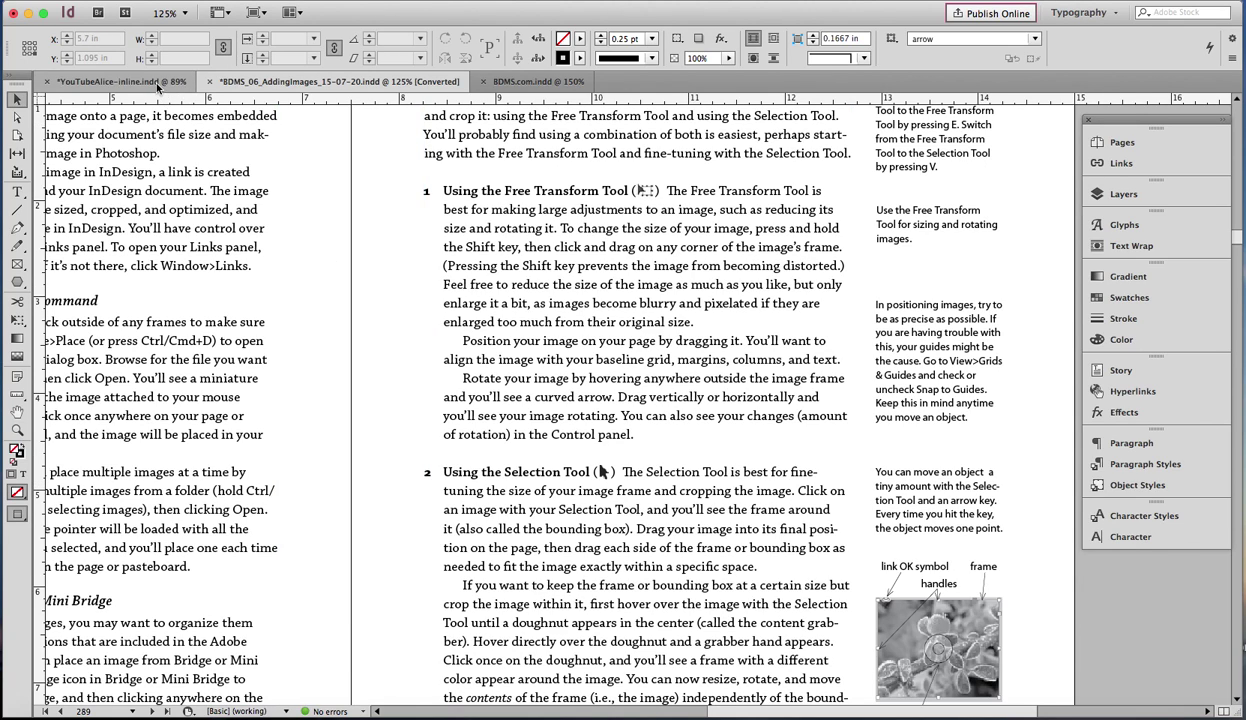
Switch to YouTubeAlice-inline.indd and zoom in on the loose horse and starburst graphics.
left_click(120, 81)
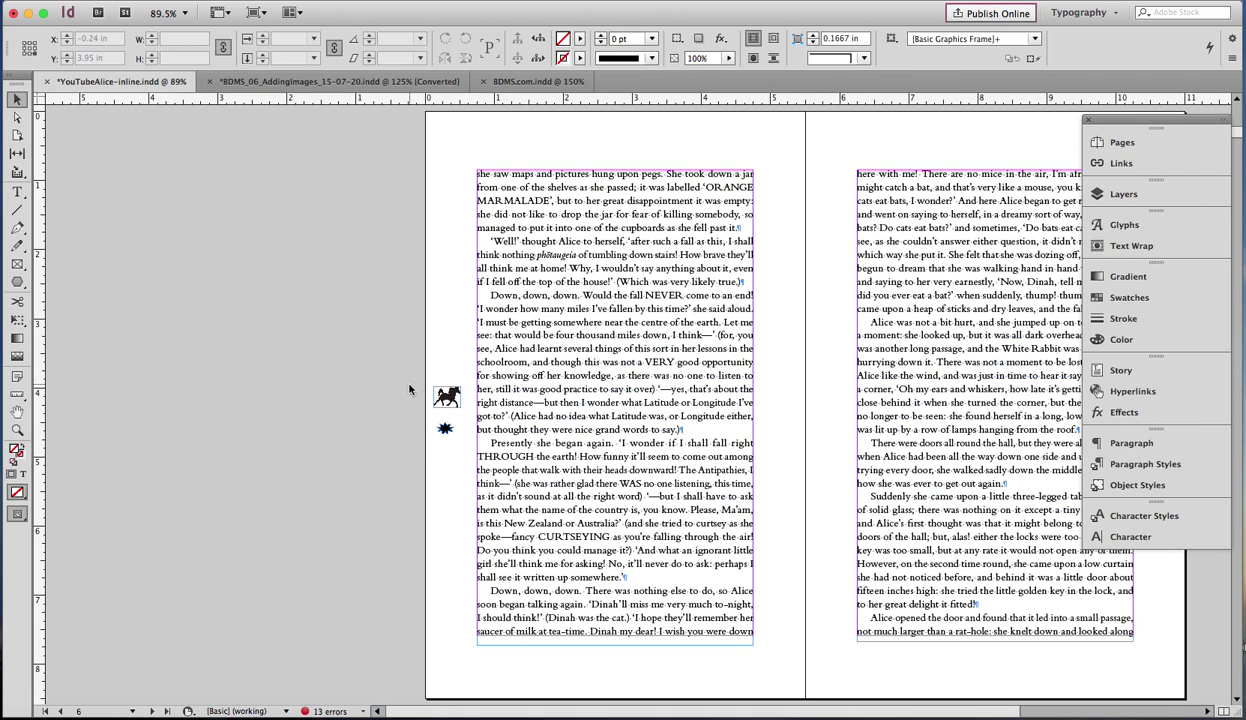
left_click_drag(407, 386, 472, 444)
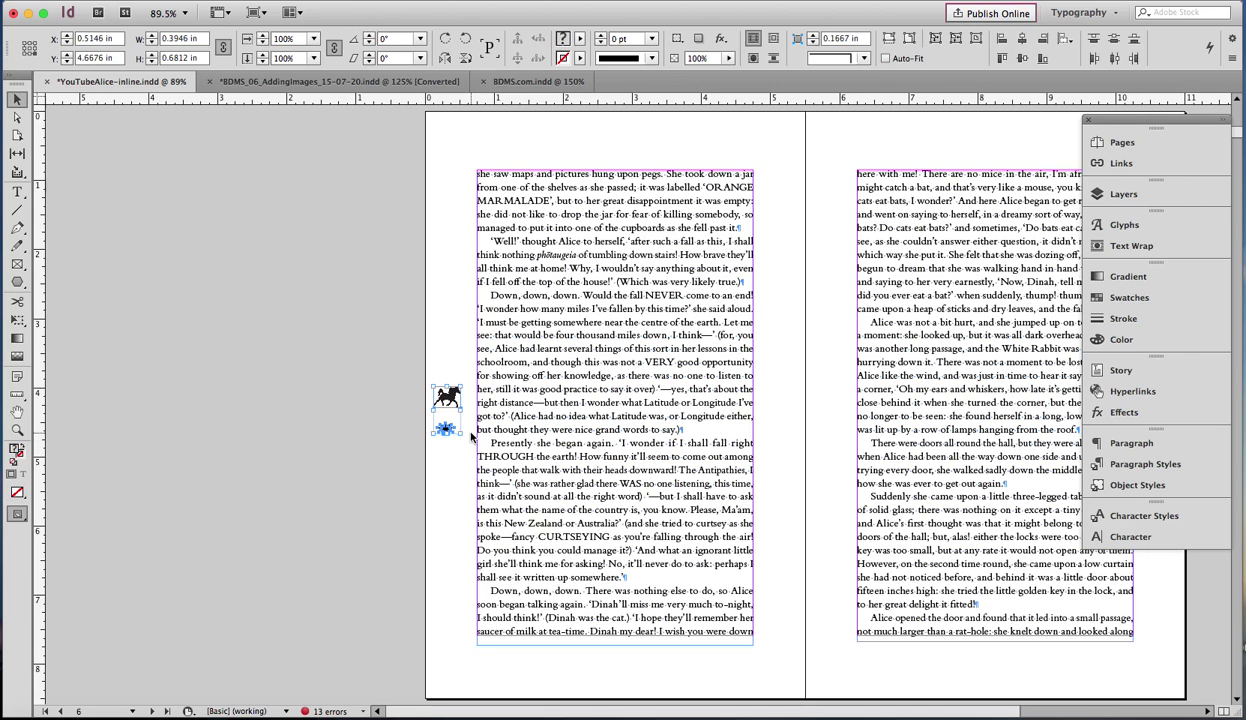
key("super+equal")
key("super+equal")
key("super+equal")
key("super+equal")
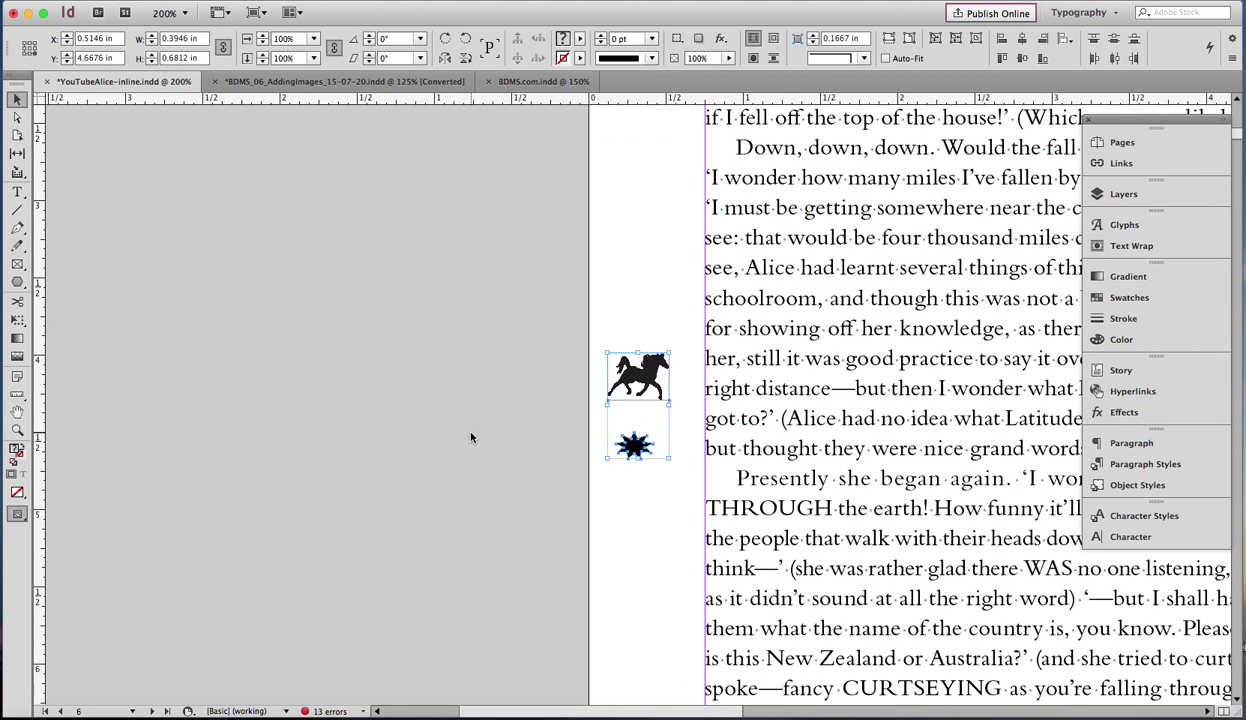
left_click_drag(588, 716, 676, 716)
left_click(296, 543)
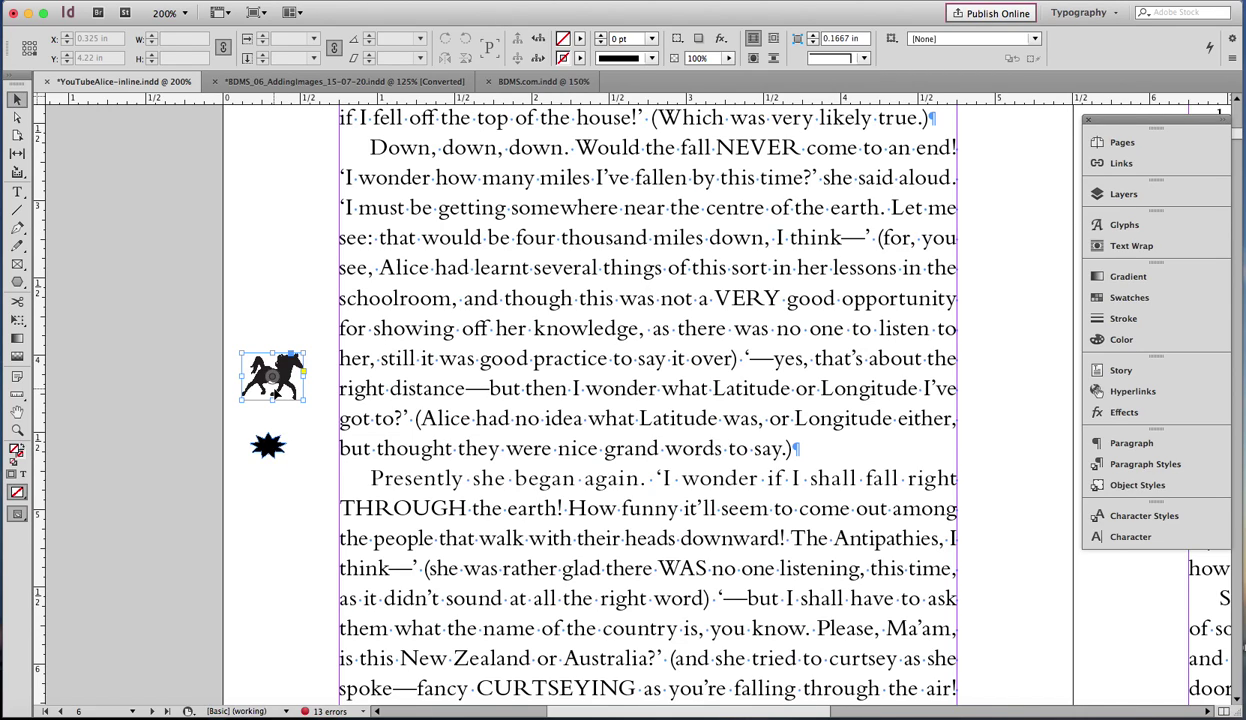
Shrink the loose horse graphic proportionally with Free Transform.
left_click(277, 393)
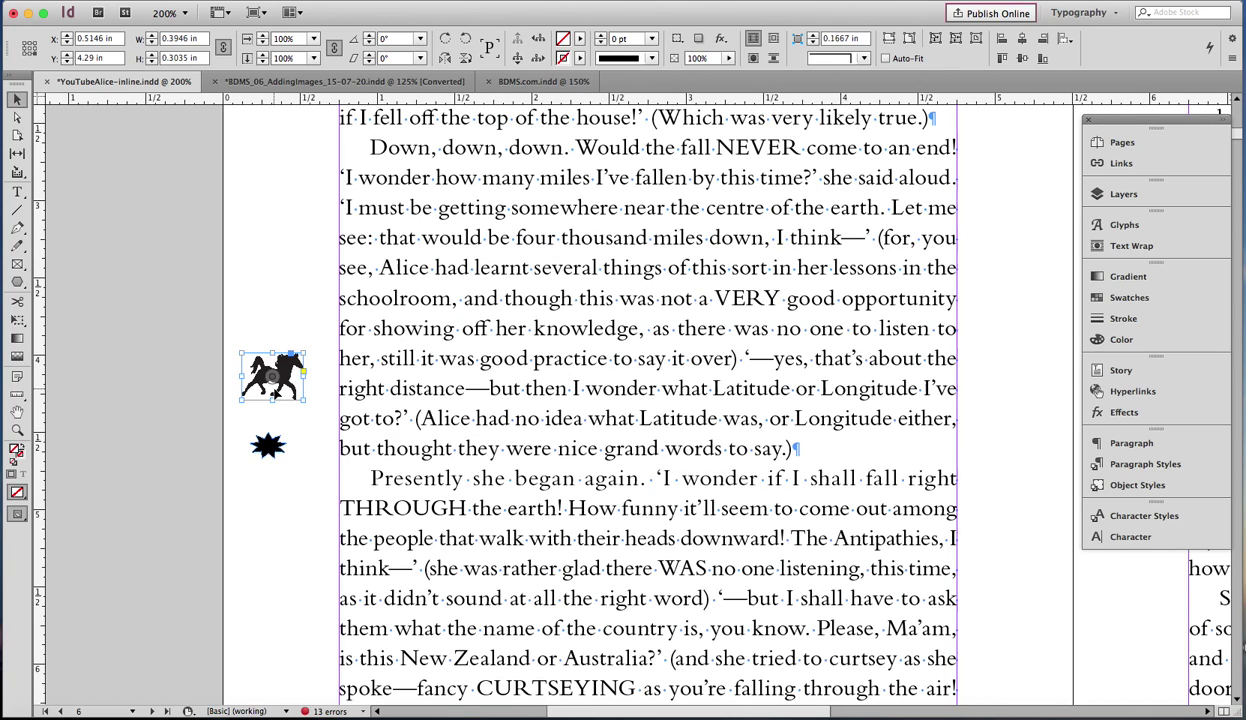
key("e")
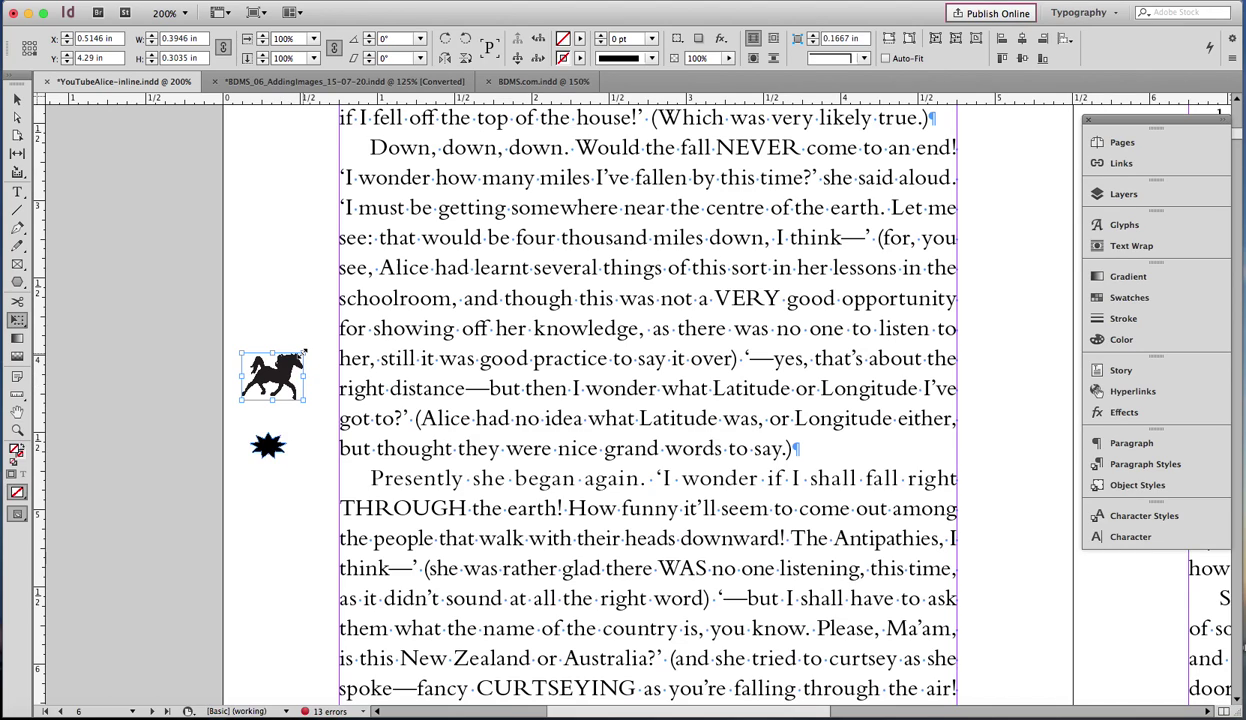
left_click_drag(304, 352, 289, 362)
key("v")
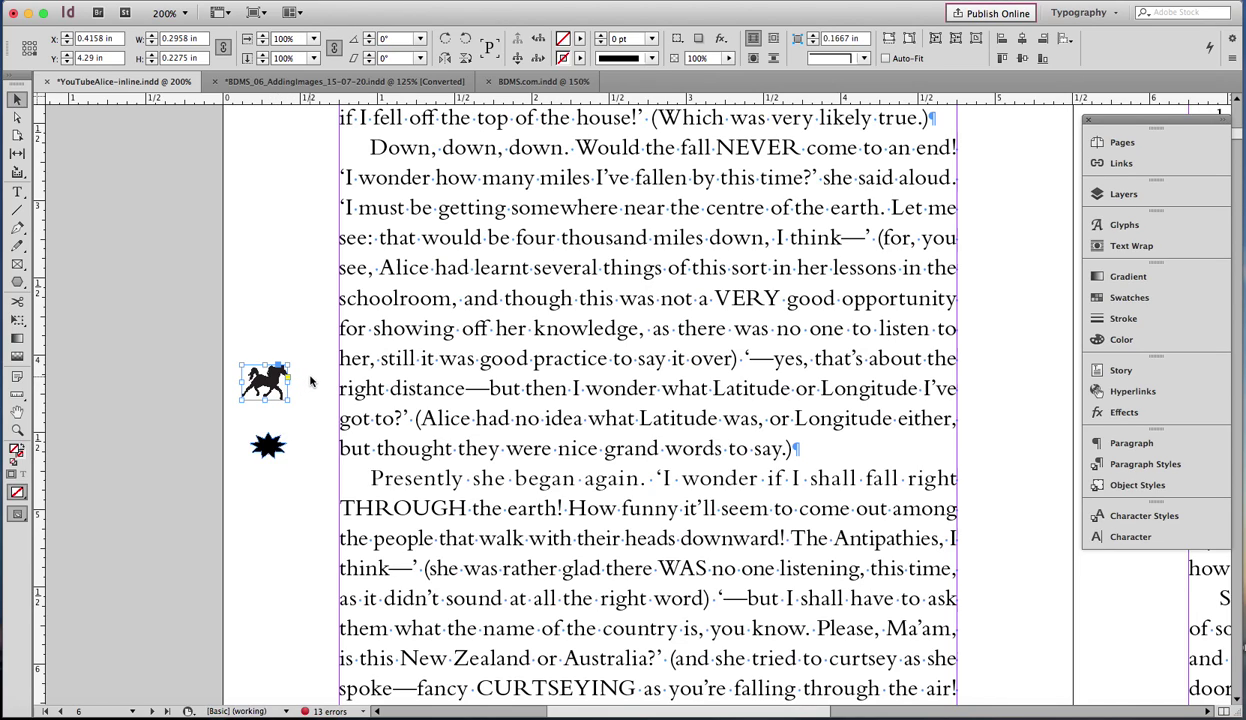
Paste the copied horse inline into the paragraph right after the word "was".
key("t")
left_click(481, 358)
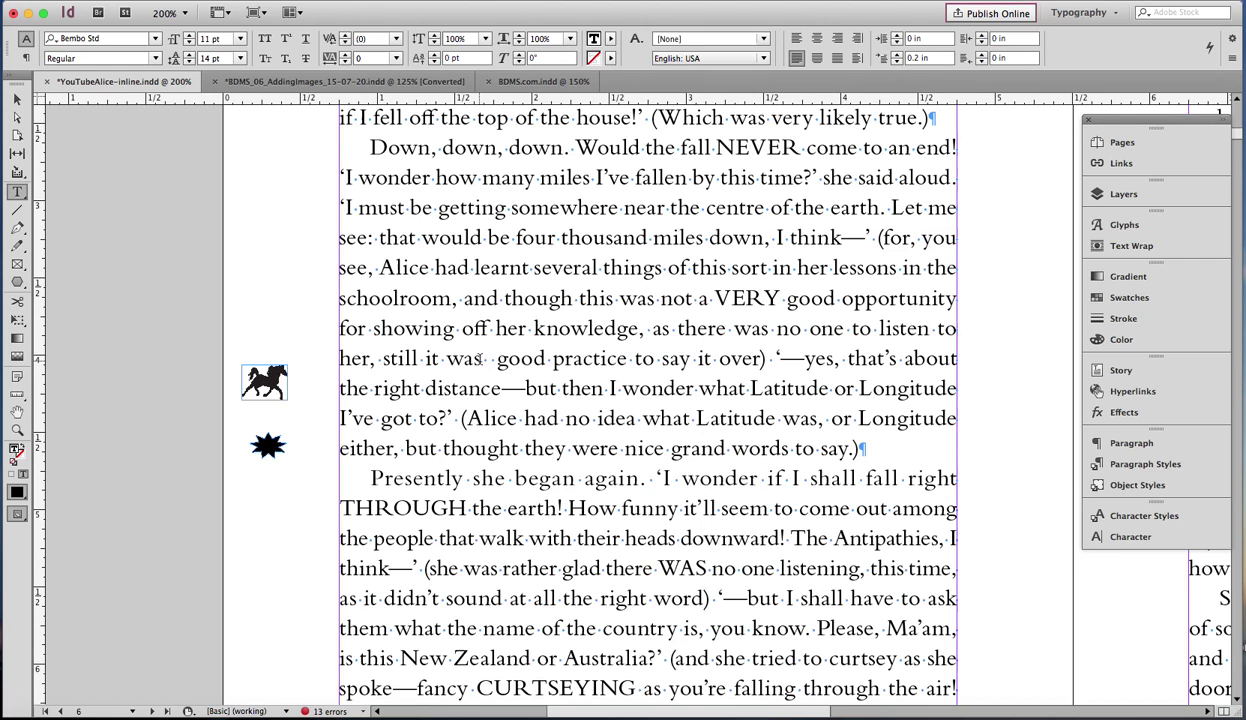
key("super+v")
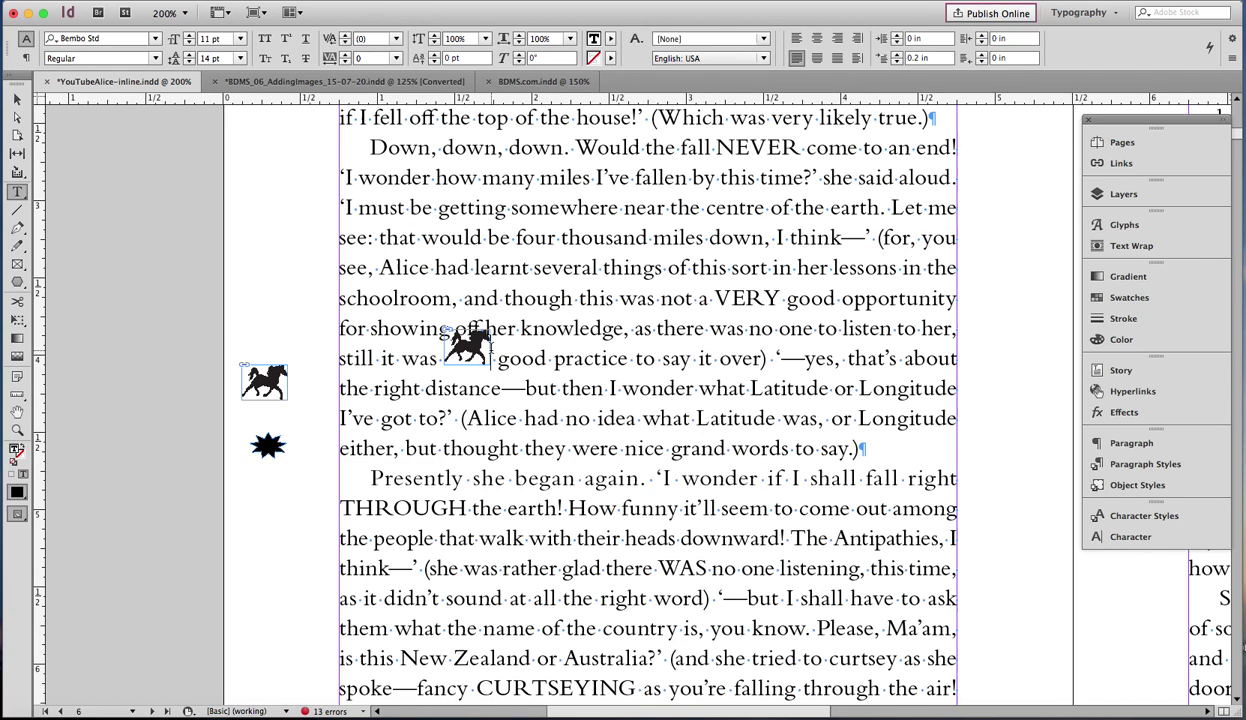
Give the inline horse a -4 pt baseline shift.
key("shift+Left")
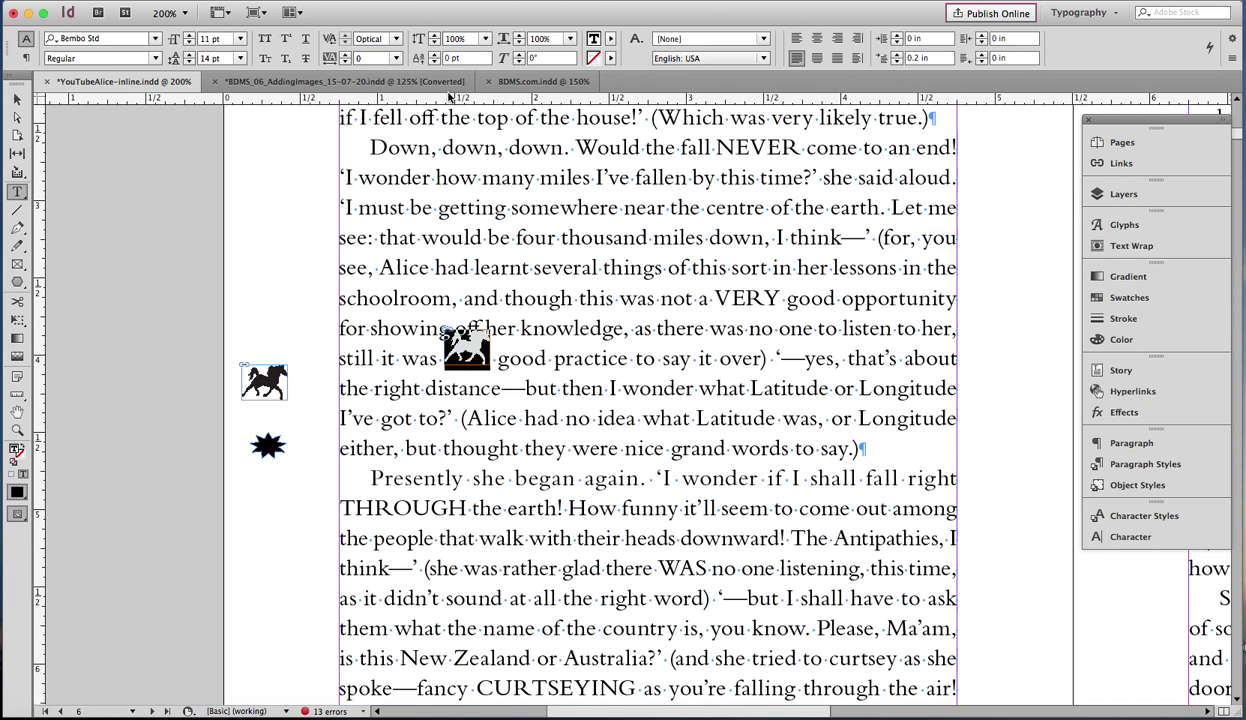
left_click(435, 62)
left_click(435, 62)
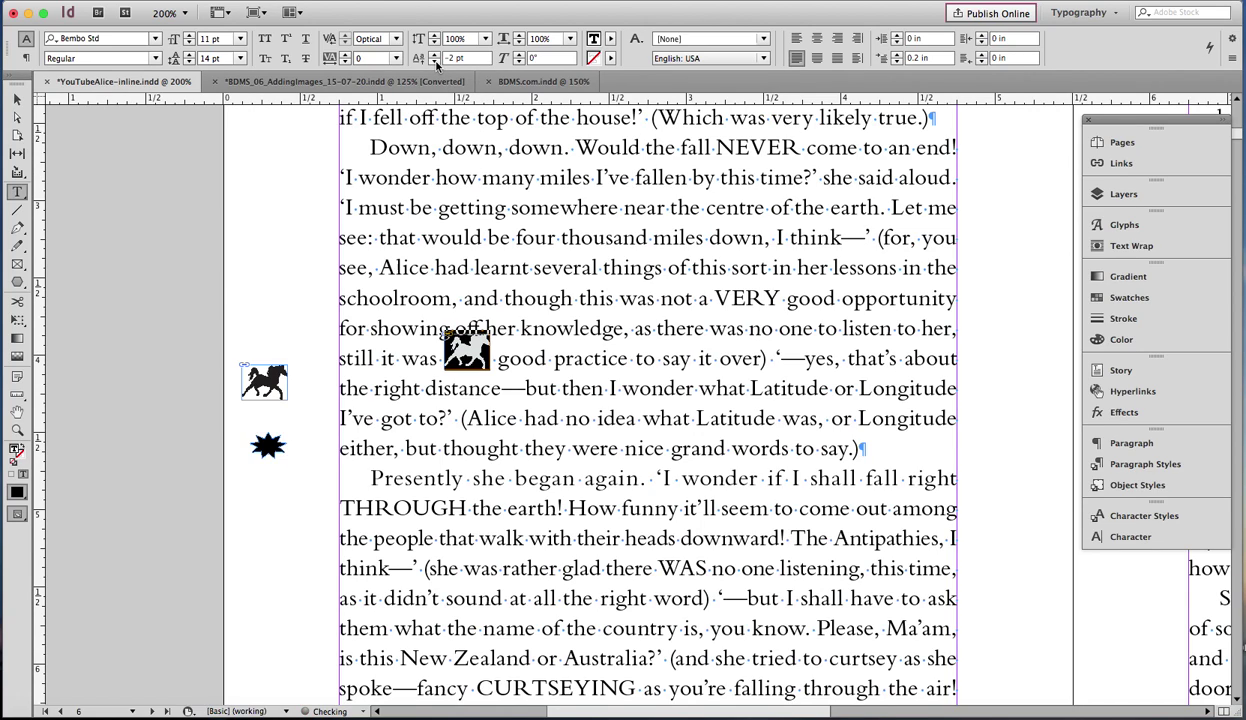
left_click(435, 62)
left_click(435, 62)
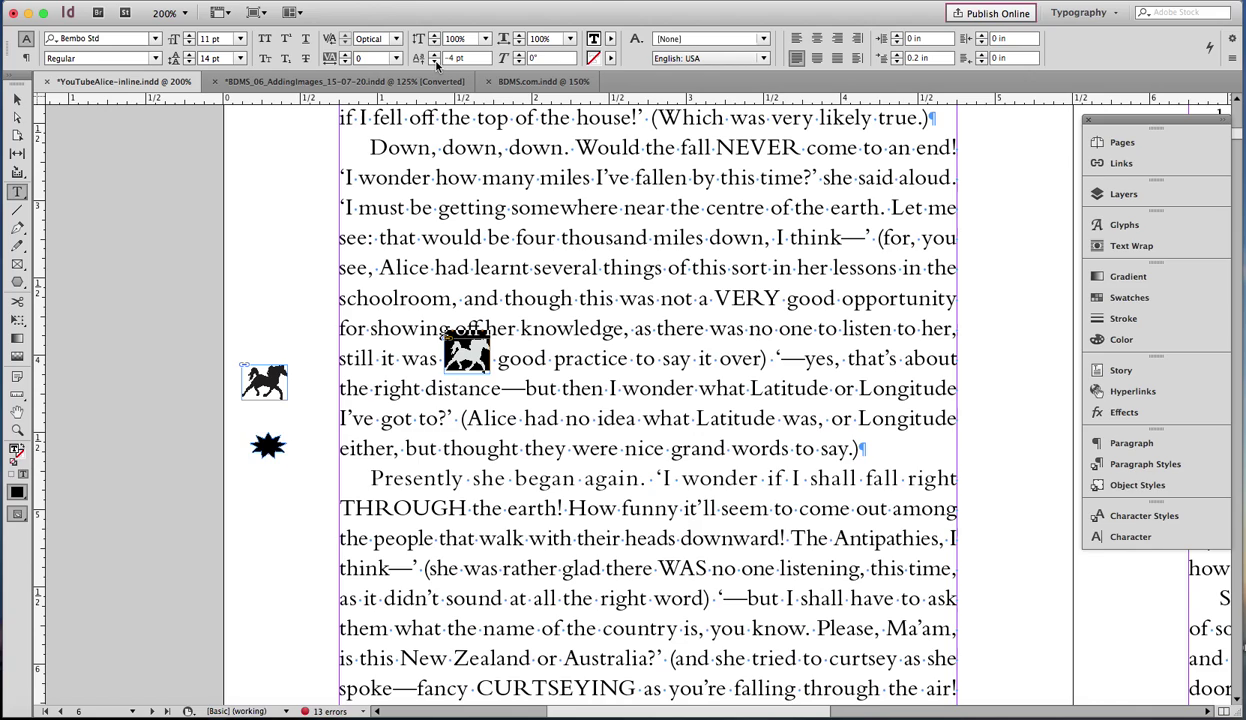
left_click(330, 220)
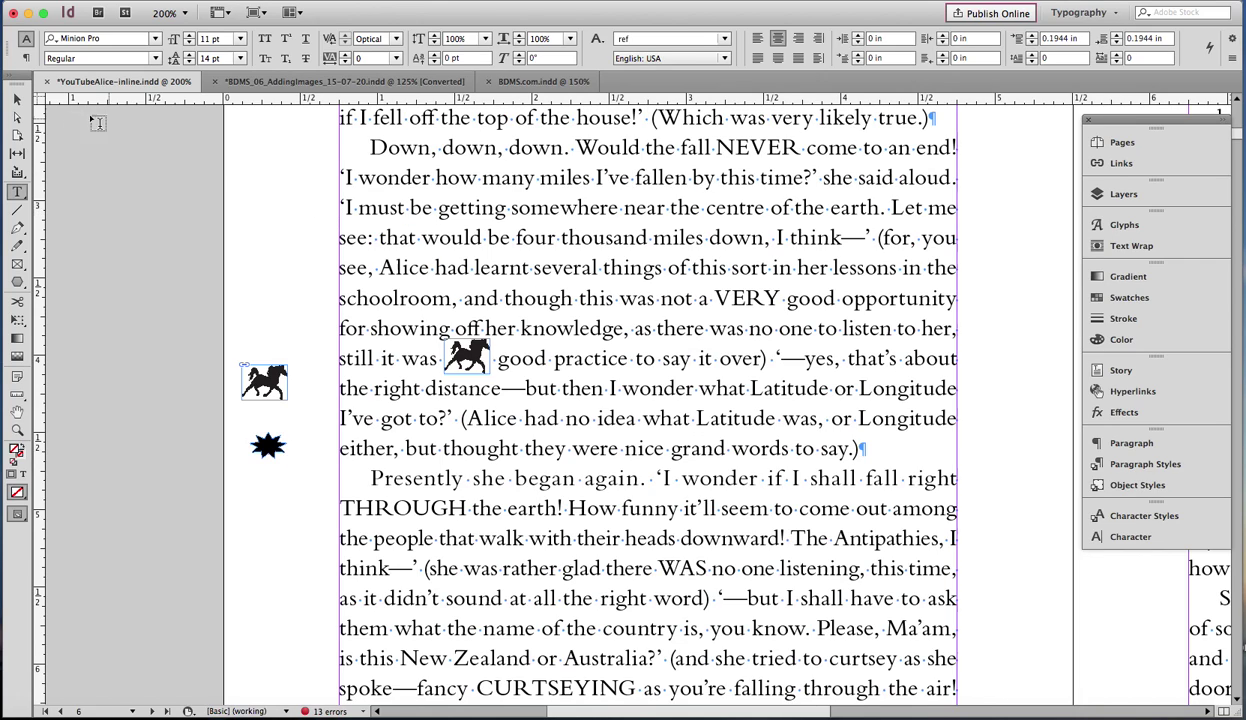
Scale the inline horse down to about 85% with Free Transform.
left_click(17, 99)
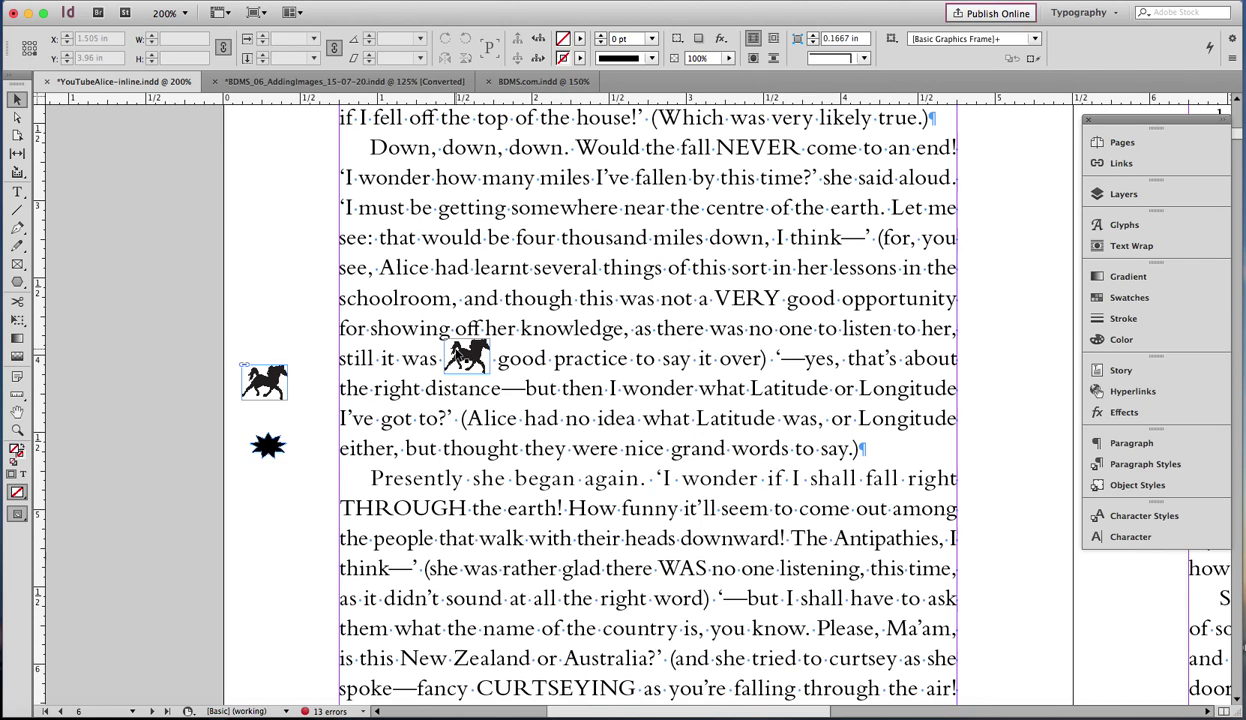
left_click(452, 352)
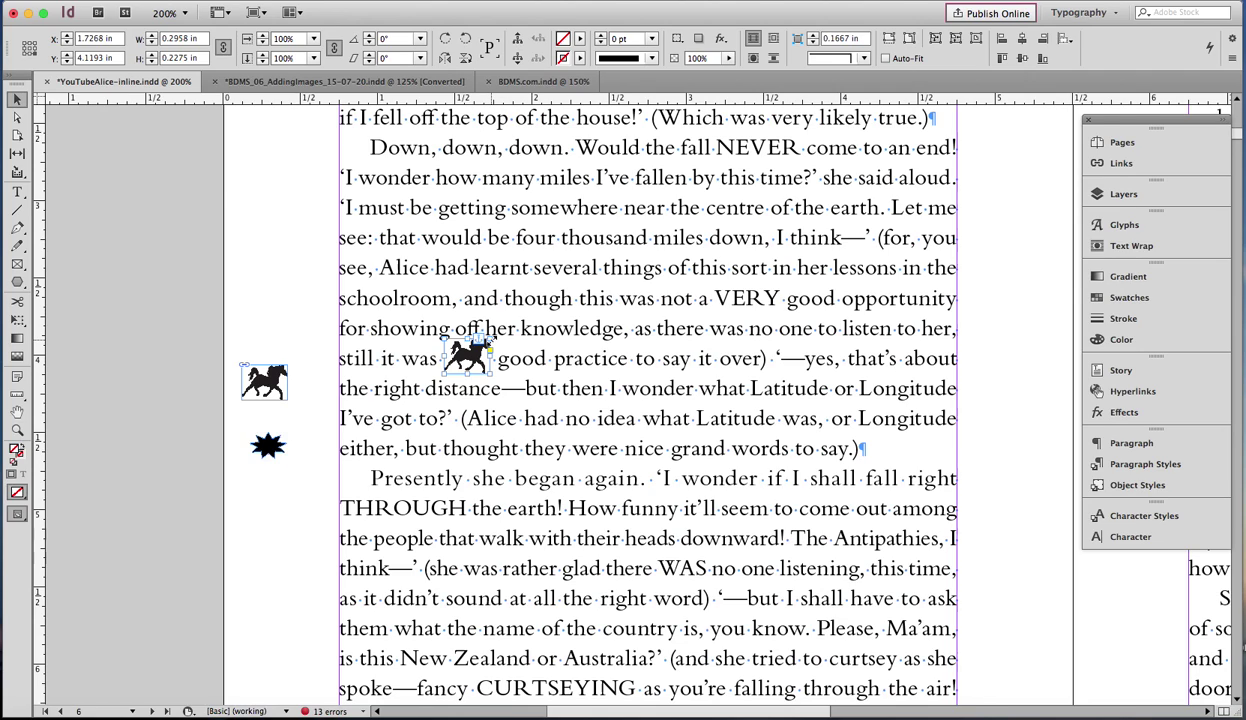
key("e")
left_click_drag(446, 340, 480, 345)
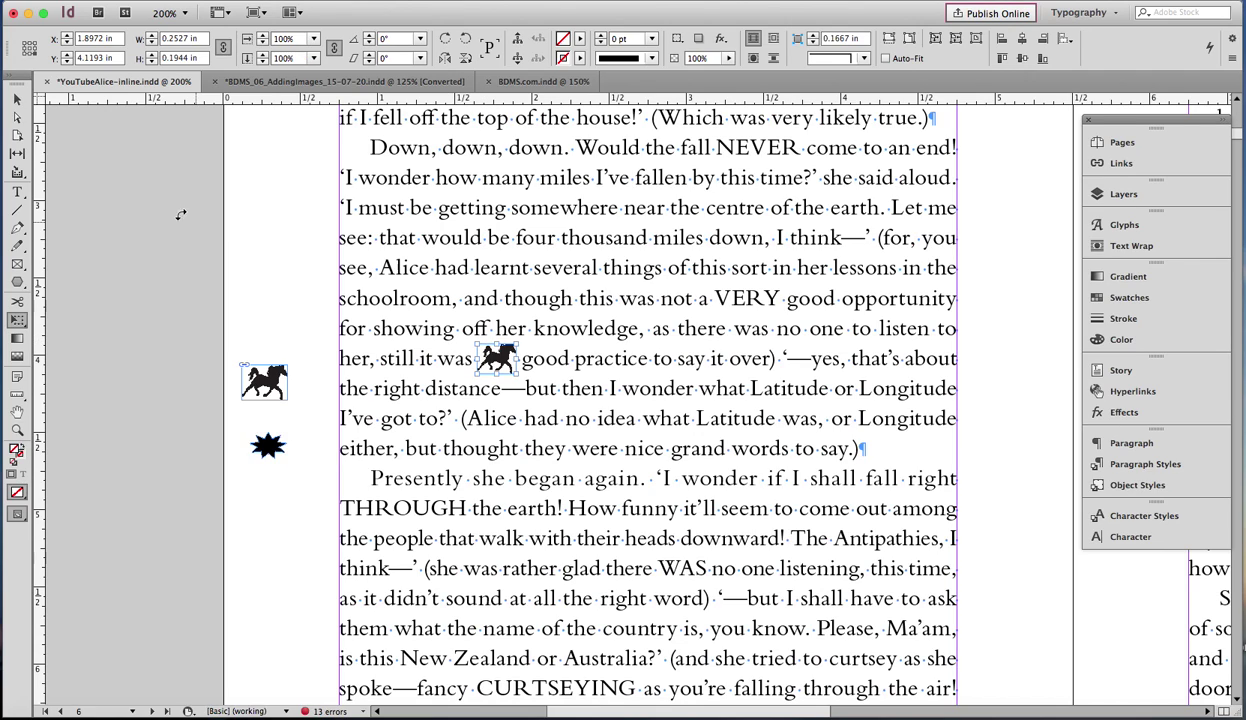
left_click(16, 100)
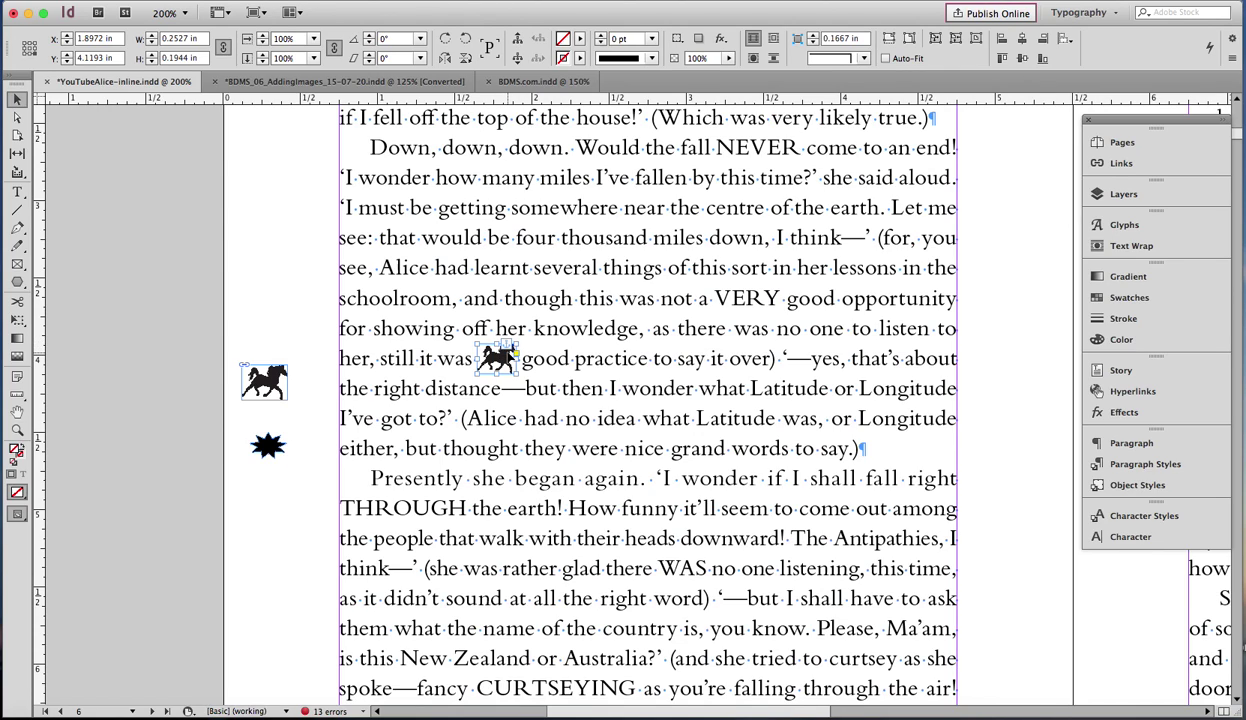
left_click(324, 381)
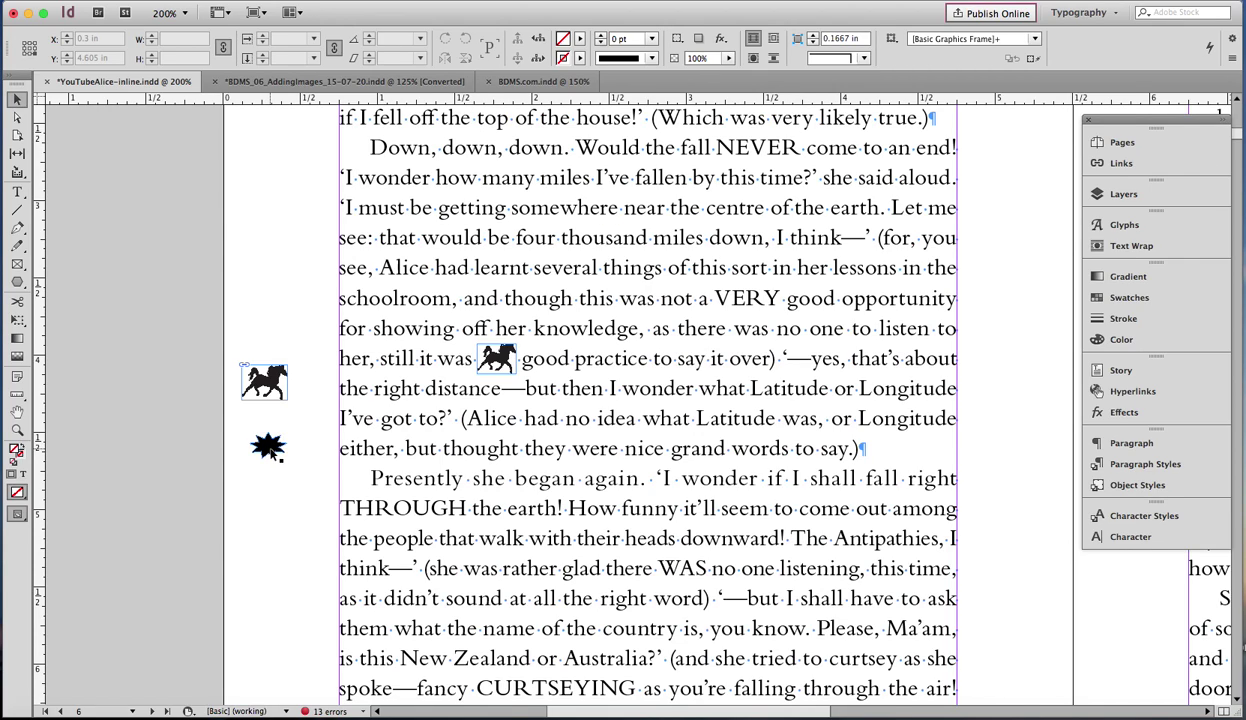
Select the loose starburst and set the text insertion point after "(Alice".
left_click(272, 451)
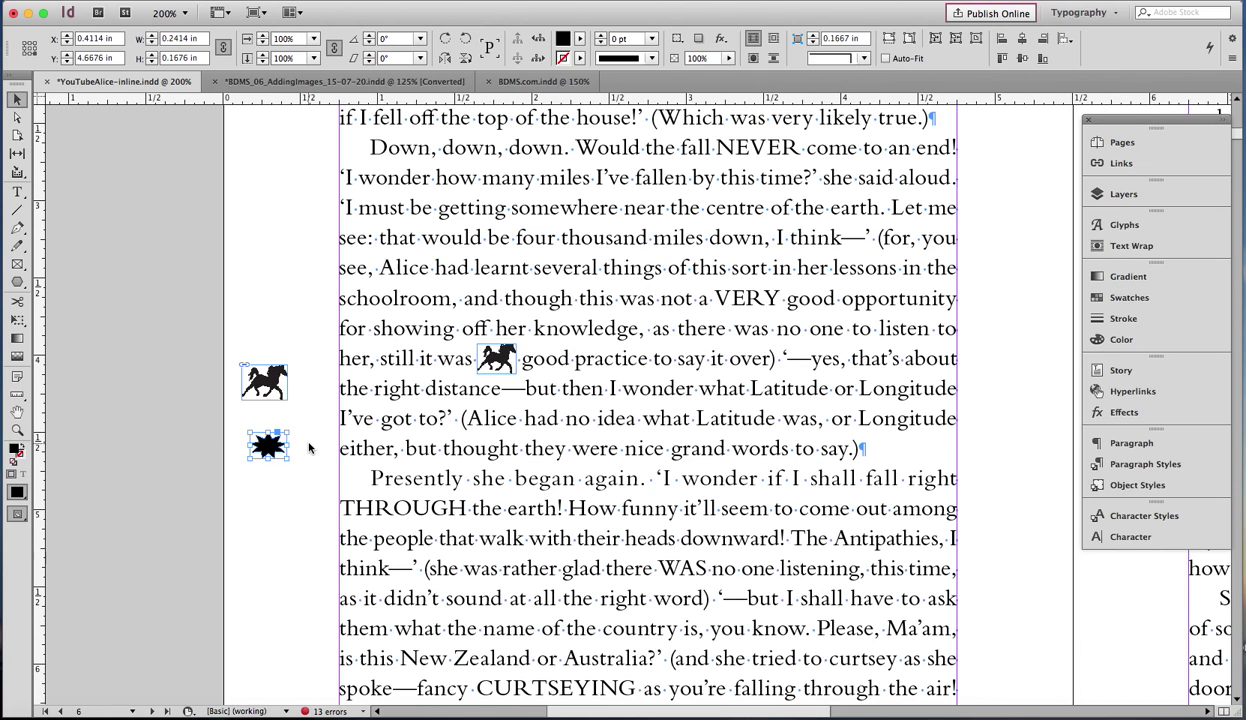
key("t")
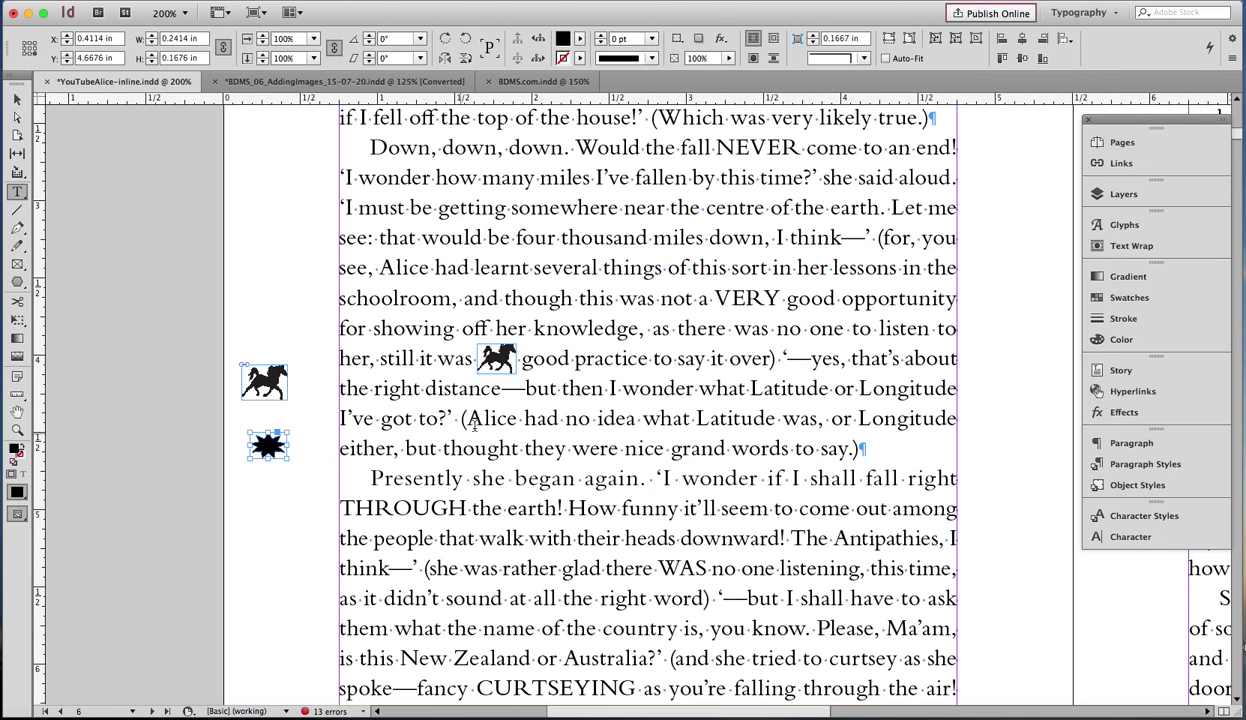
left_click(523, 418)
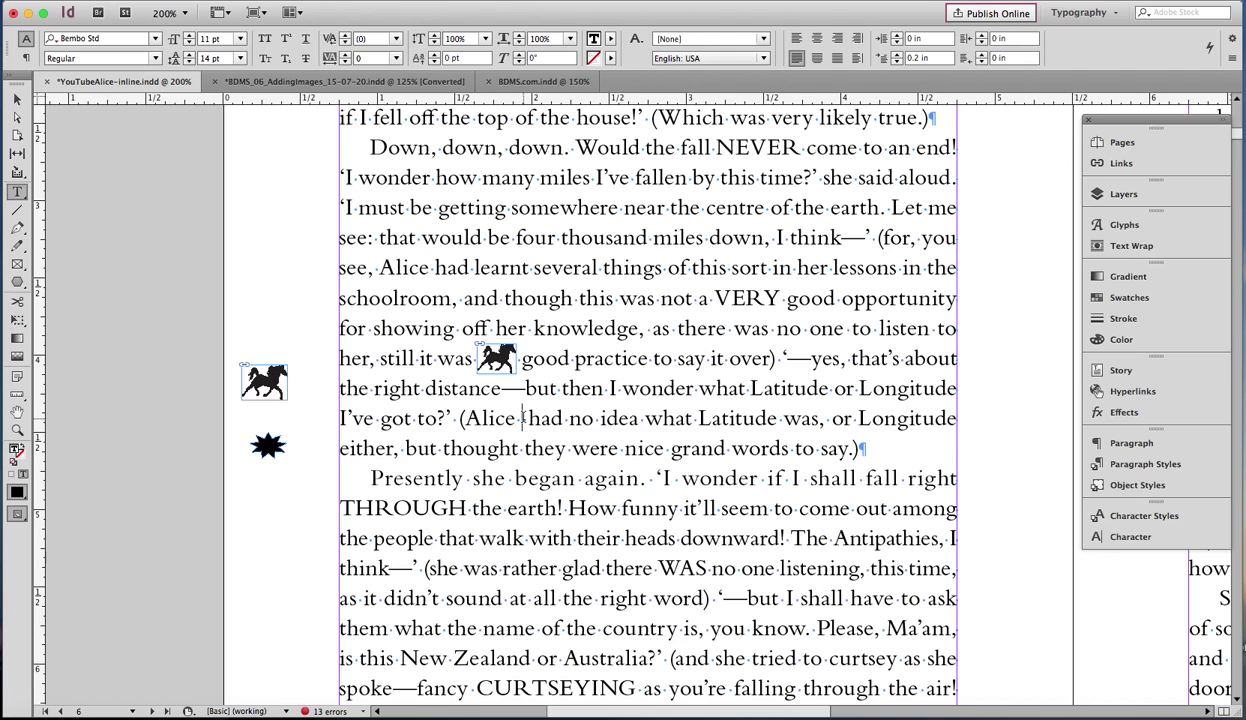
Paste the starburst inline after "(Alice" and give it a -2.67 pt baseline shift.
key("super+v")
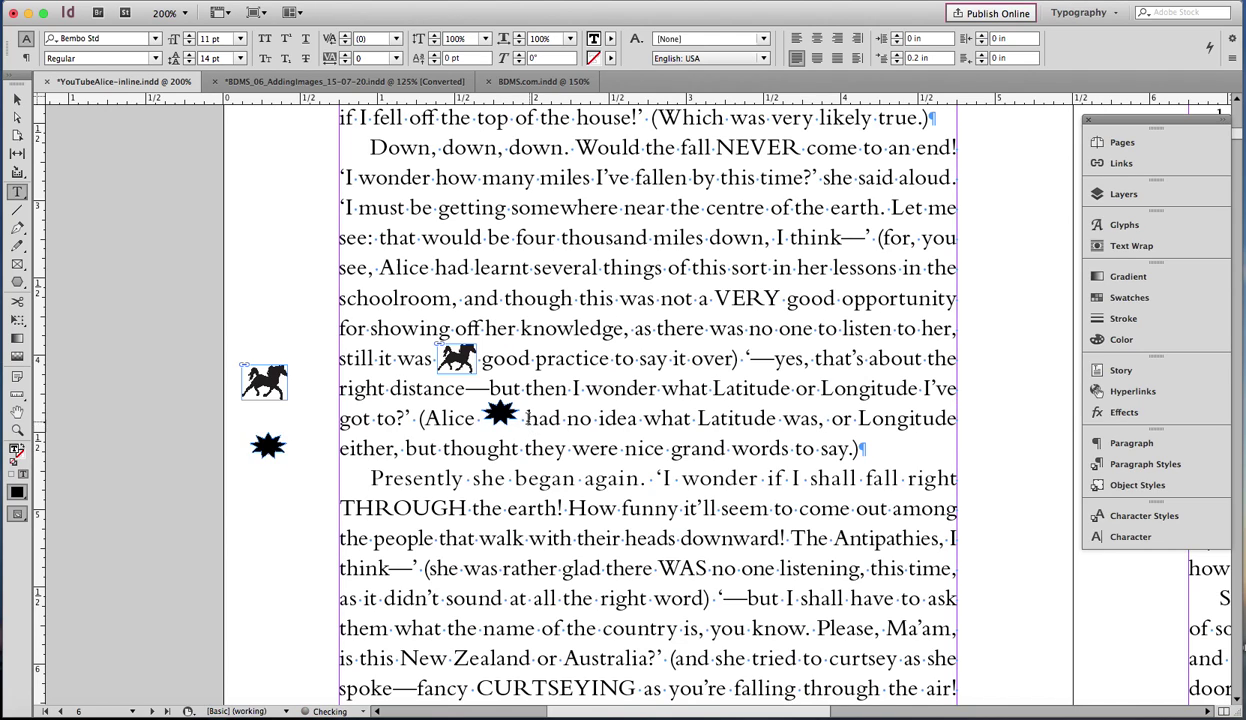
key("shift+Left")
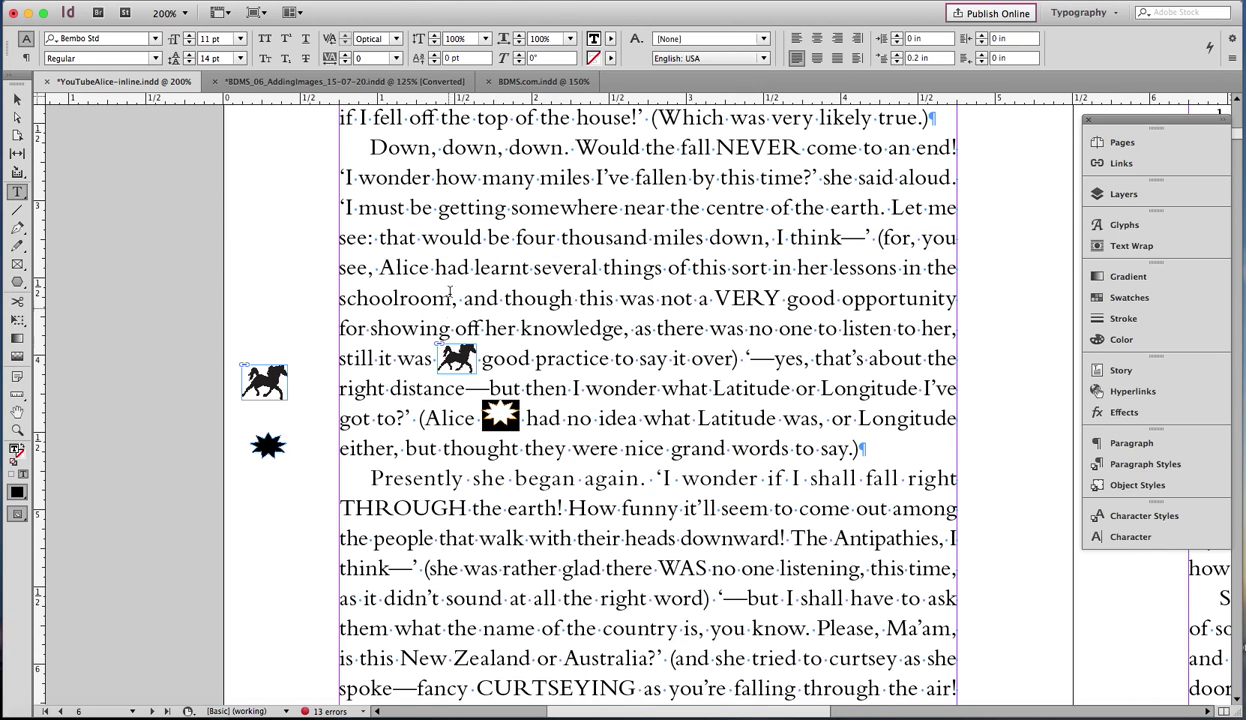
left_click(433, 63)
left_click(433, 63)
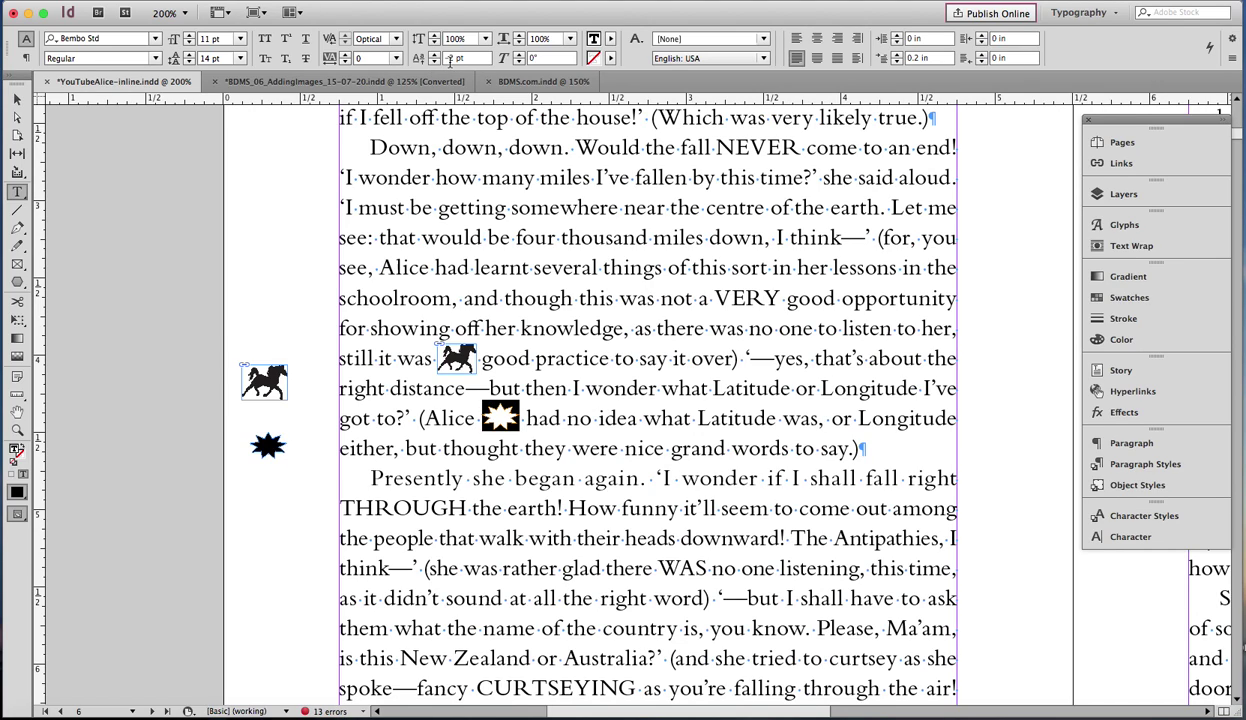
left_click(454, 58)
type(".67")
key("Return")
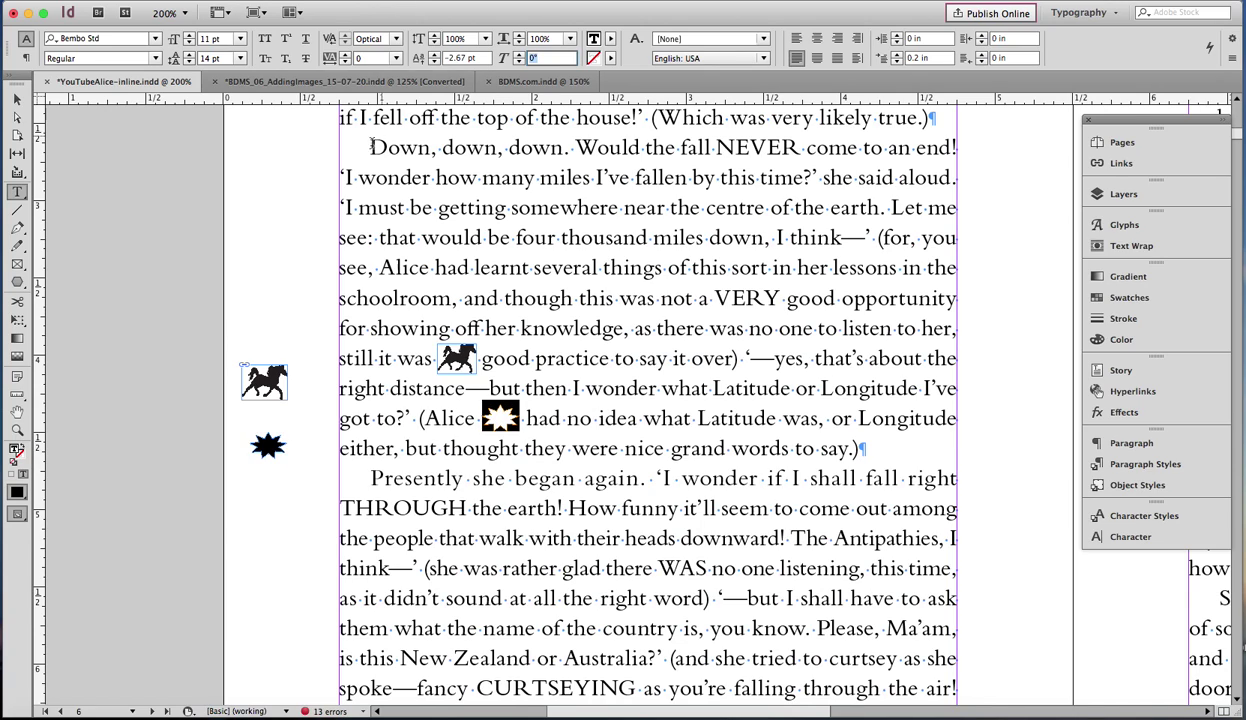
left_click(301, 191)
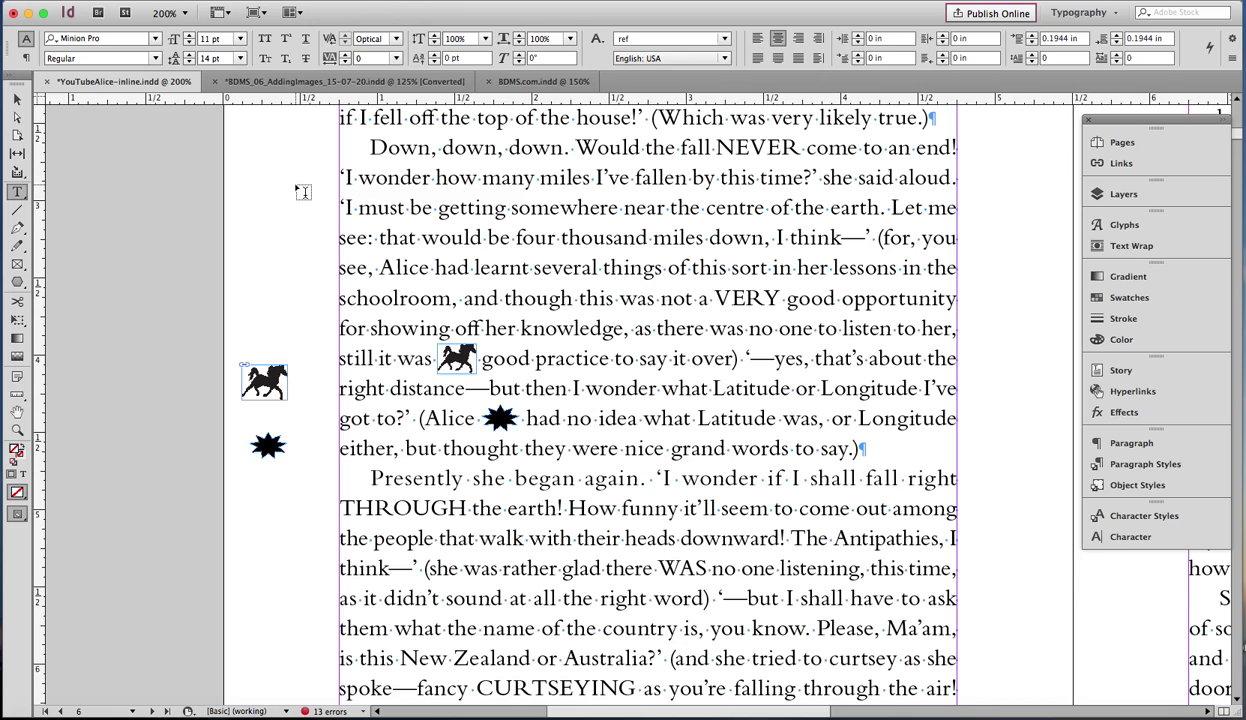
Switch to Preview screen mode to check both inline graphics.
key("w")
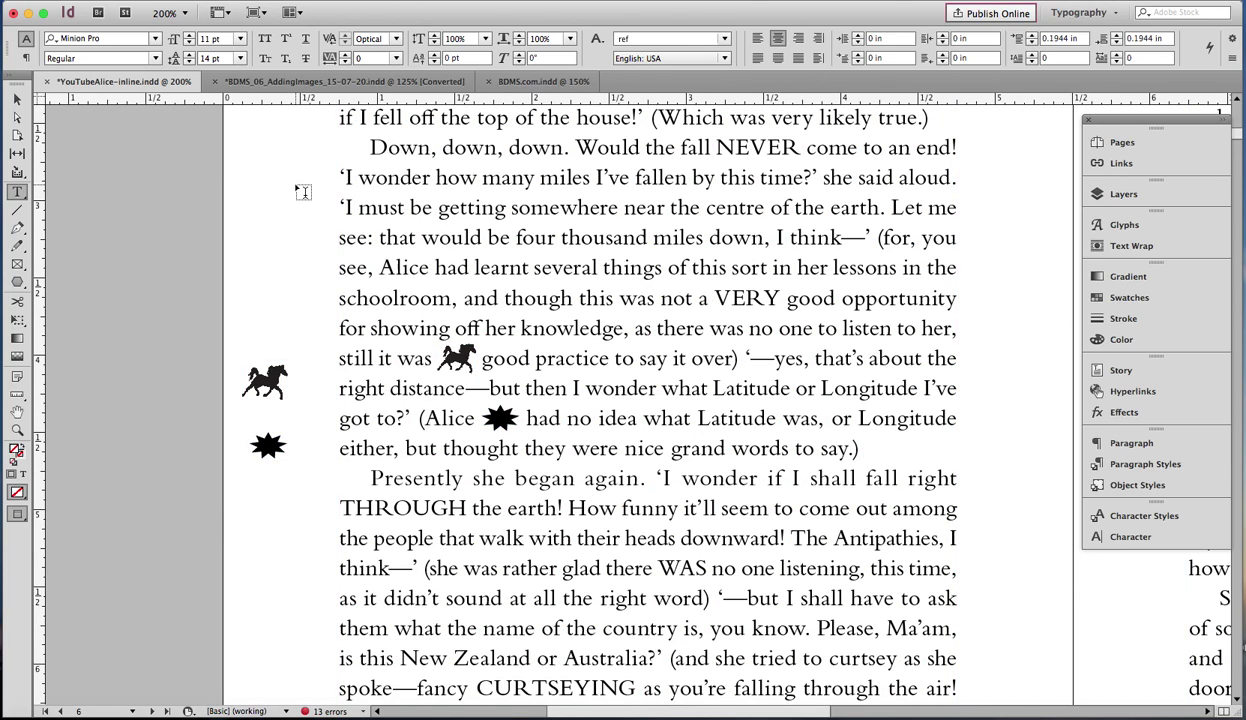